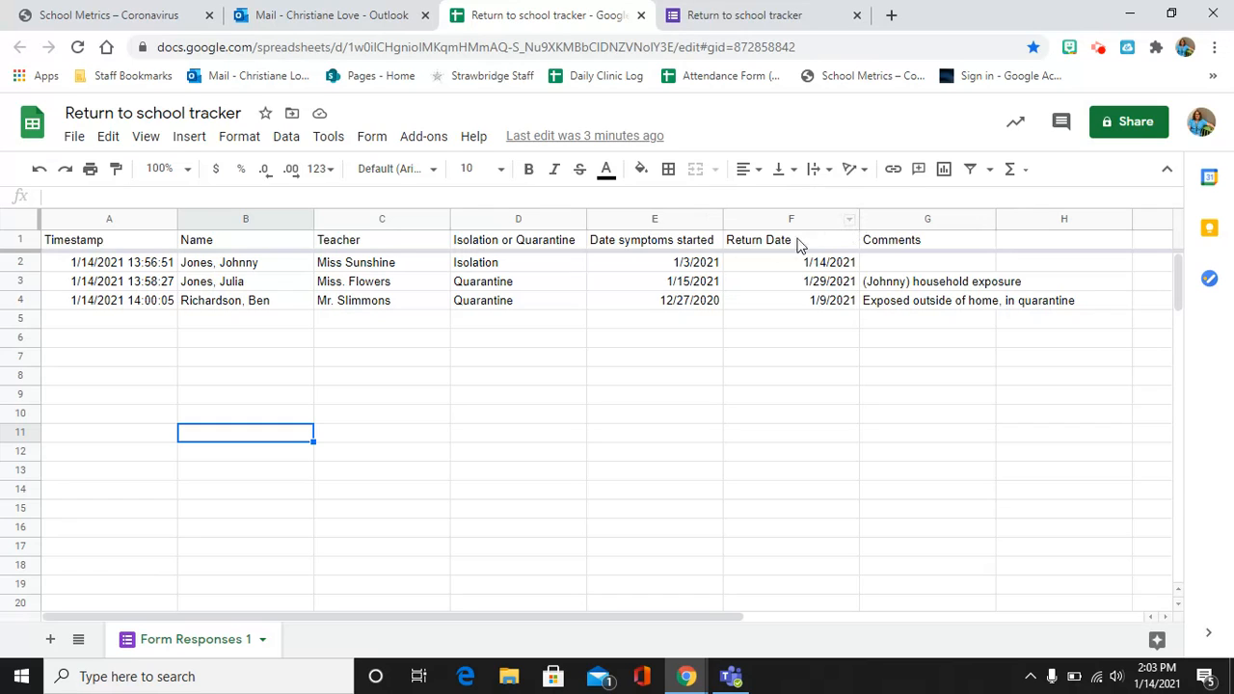
Add a conditional formatting rule on F1:F104 filling Return Date cells equal to today bright green.
click(850, 222)
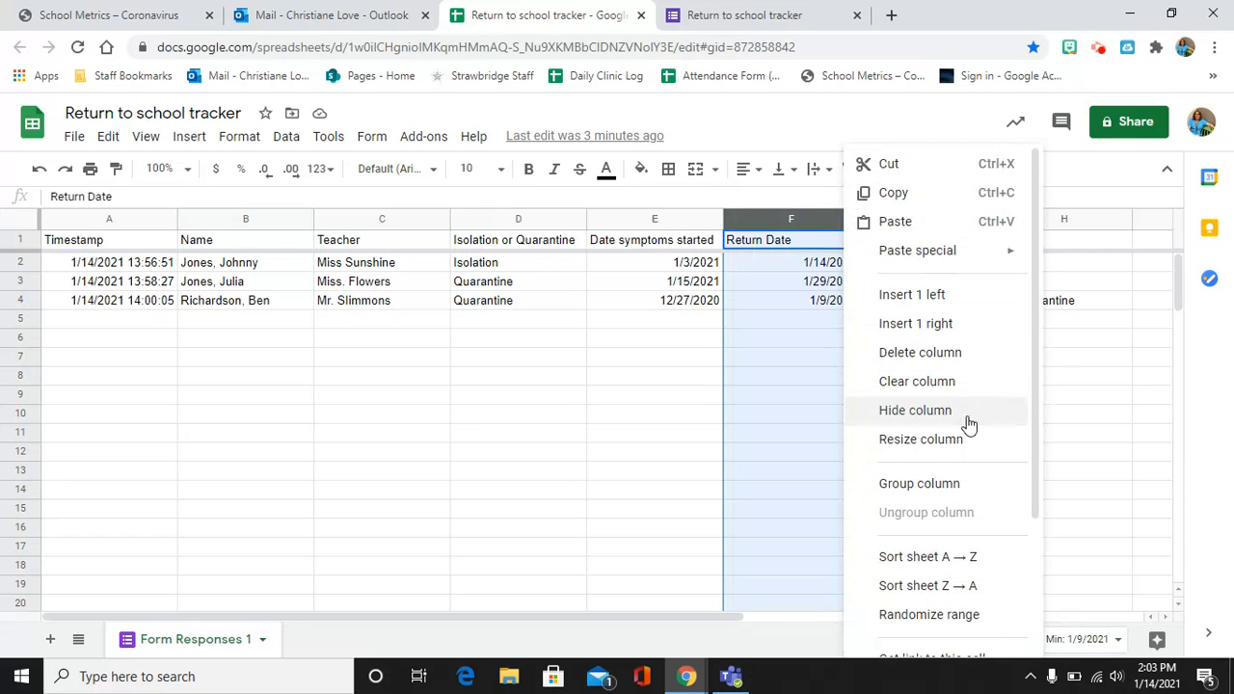
scroll(945, 353, down, 3)
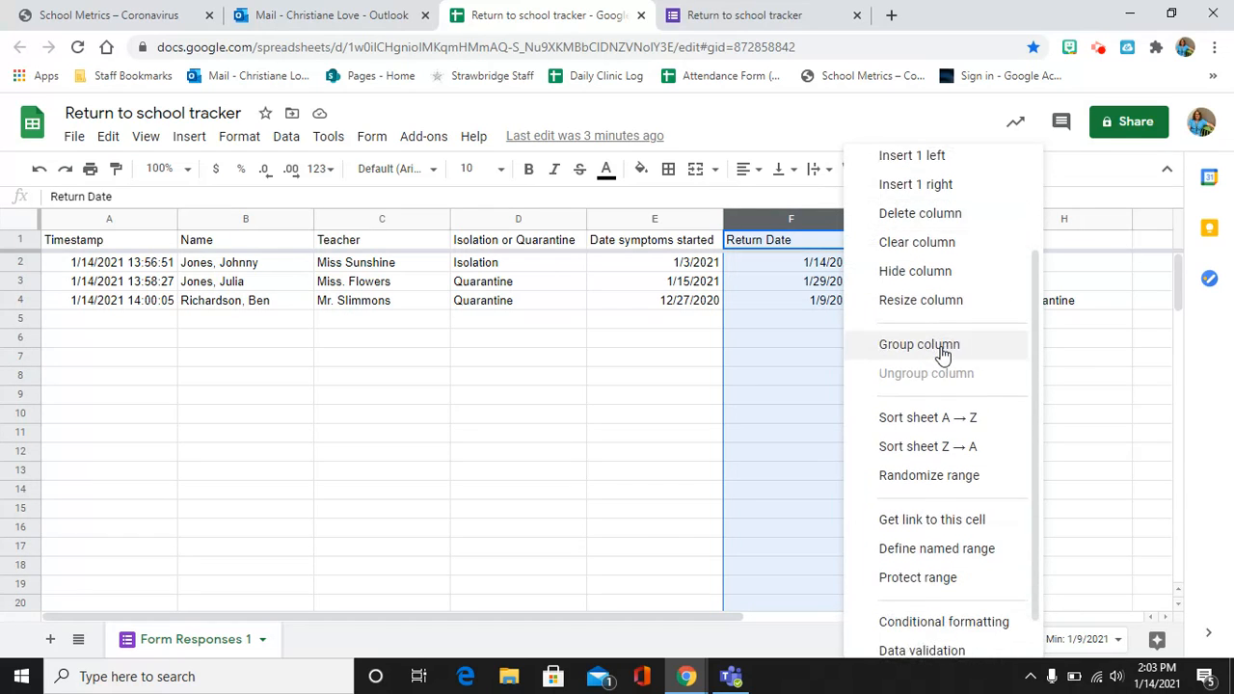
scroll(943, 355, down, 1)
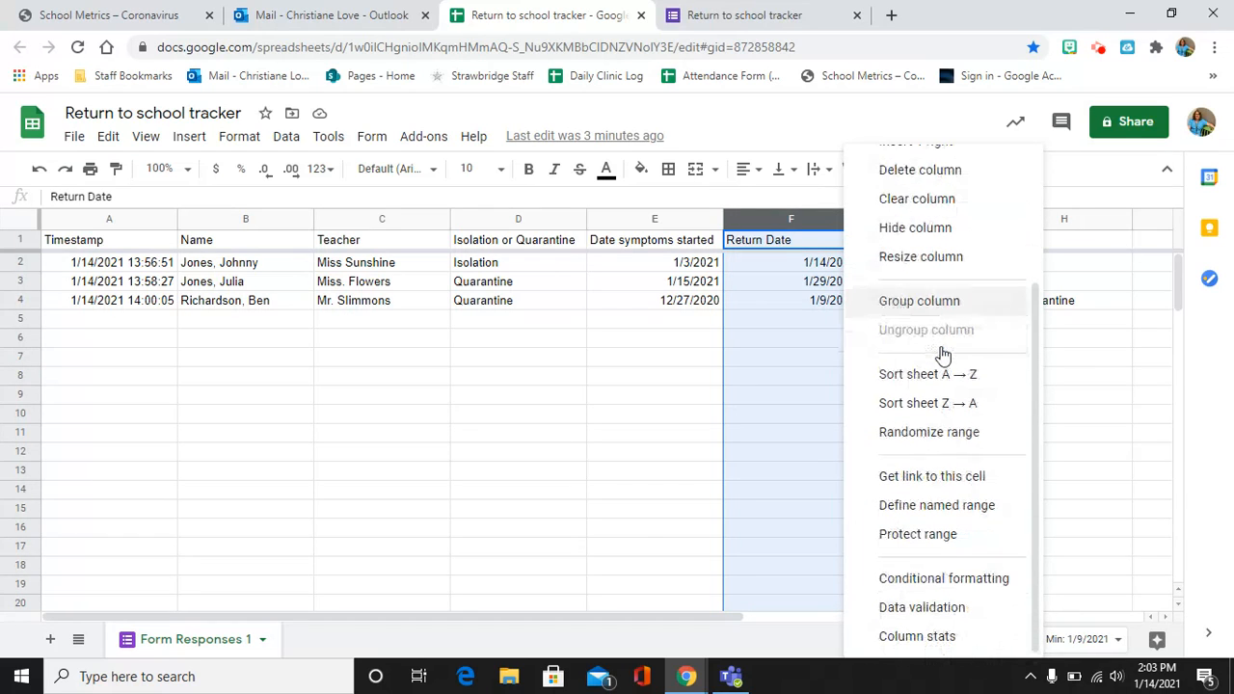
click(940, 581)
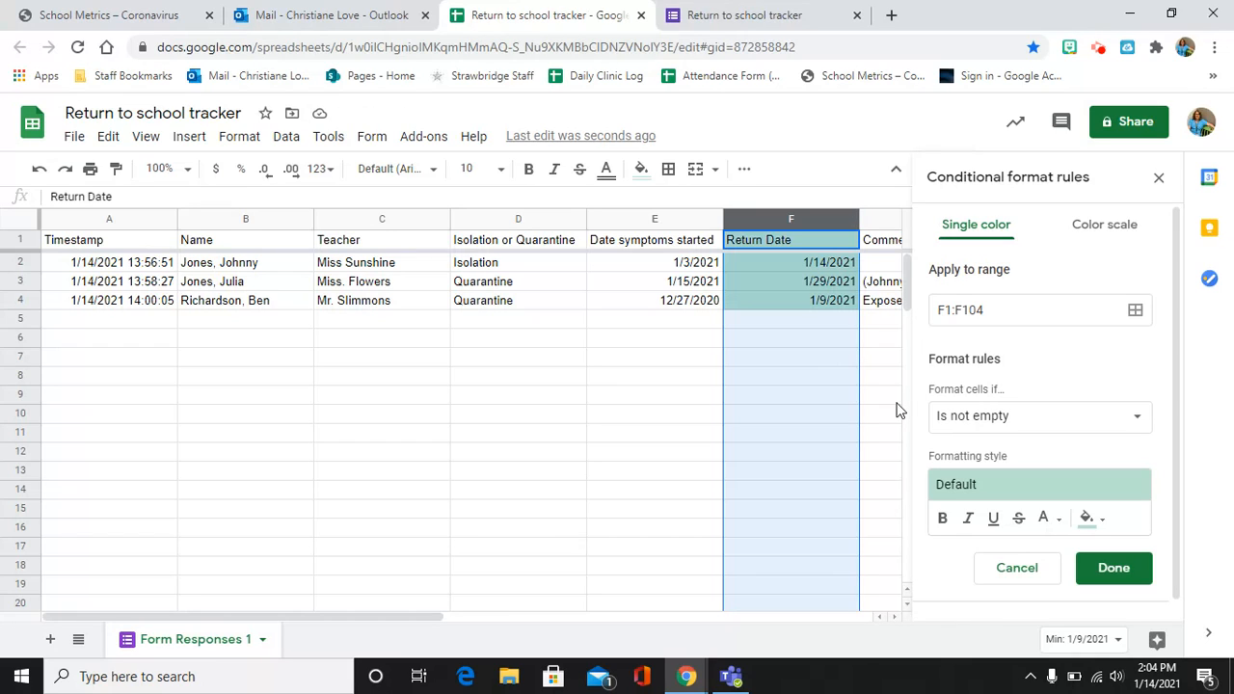
click(1030, 422)
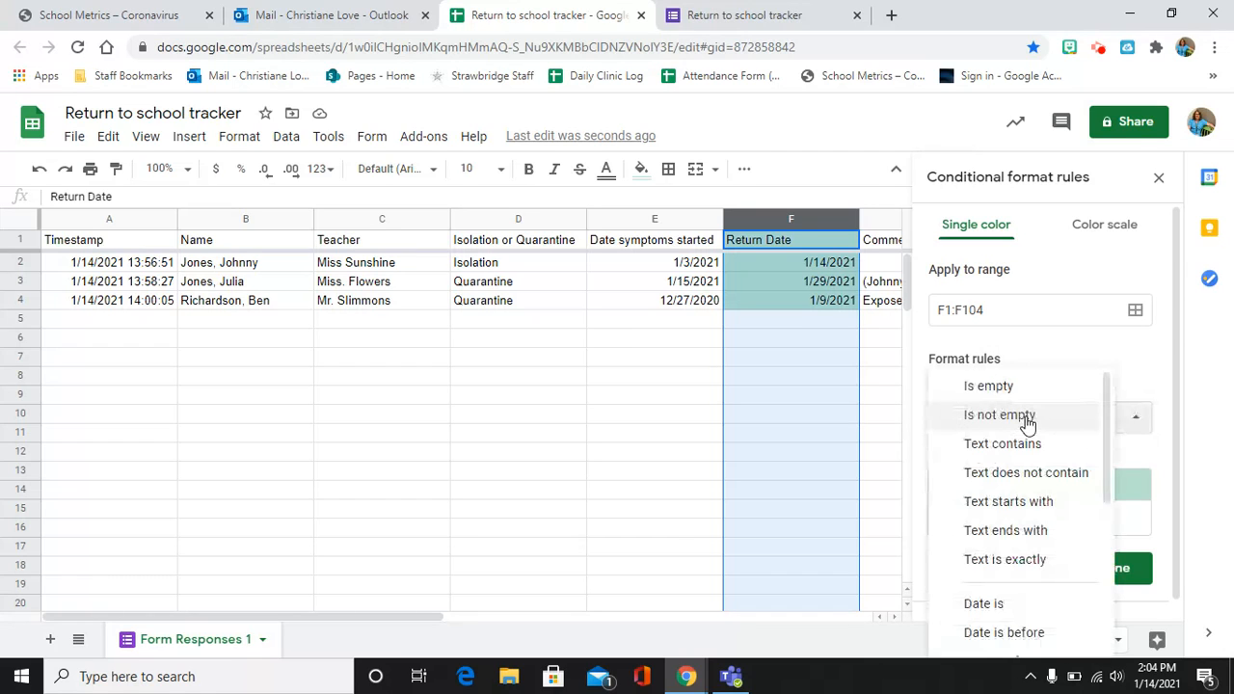
scroll(997, 482, down, 3)
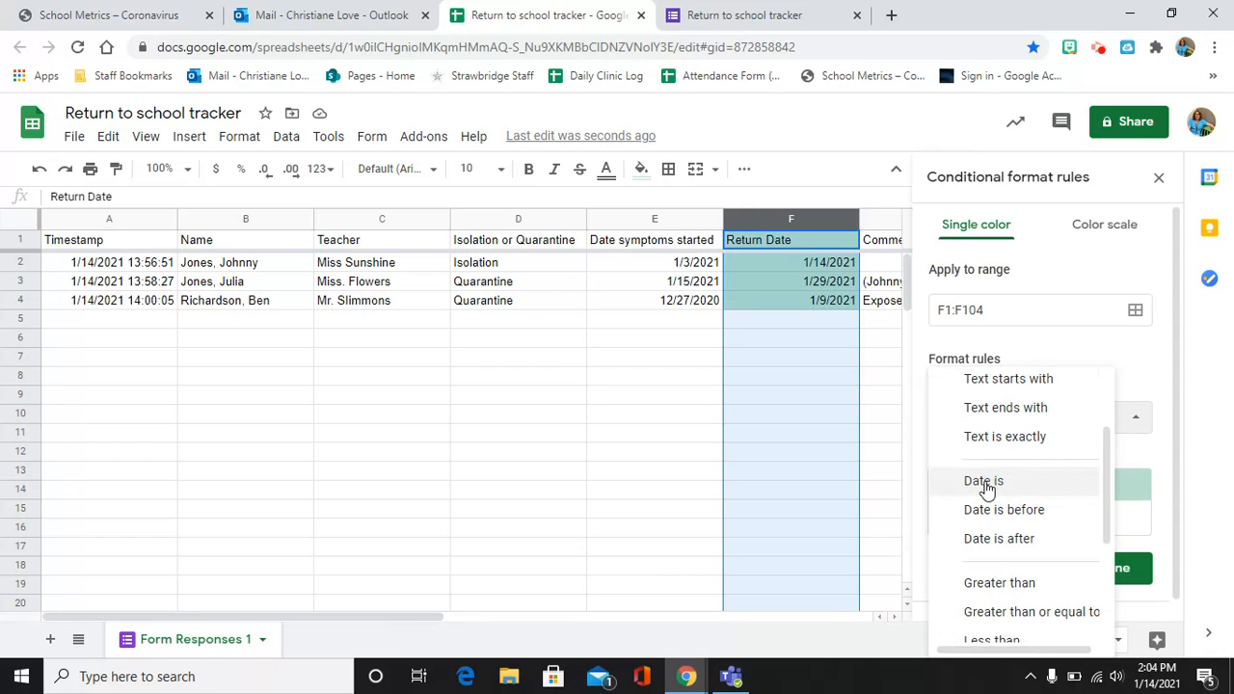
click(985, 489)
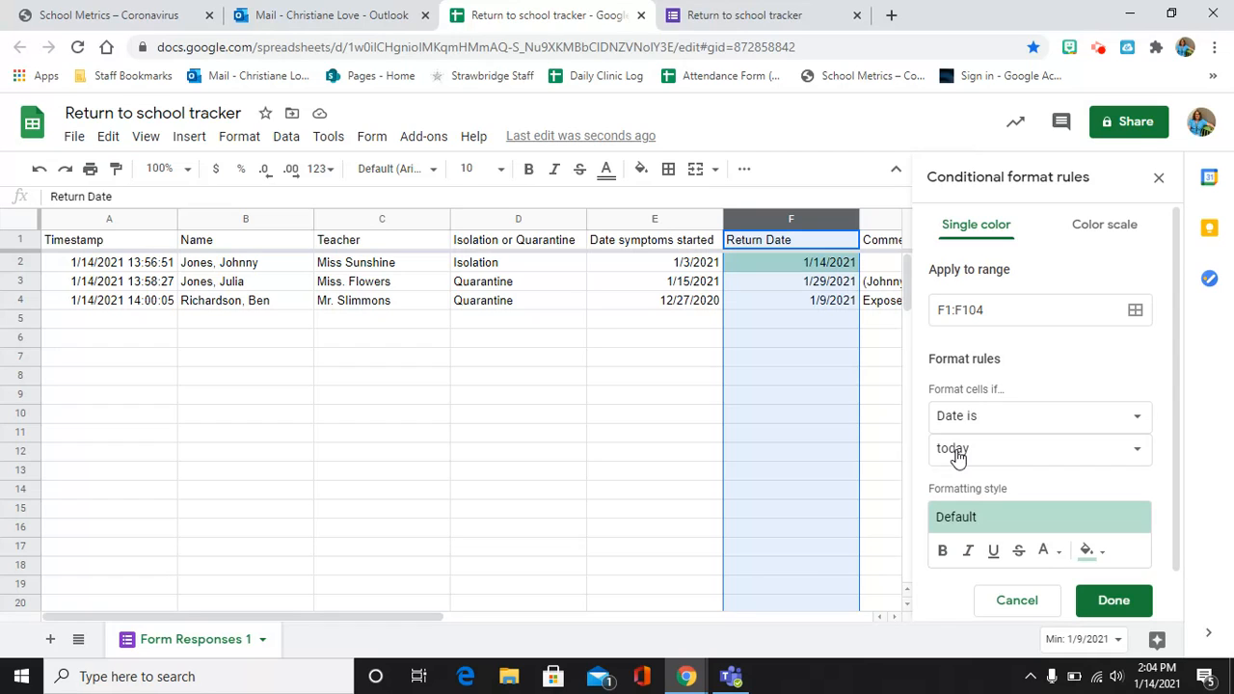
click(1088, 552)
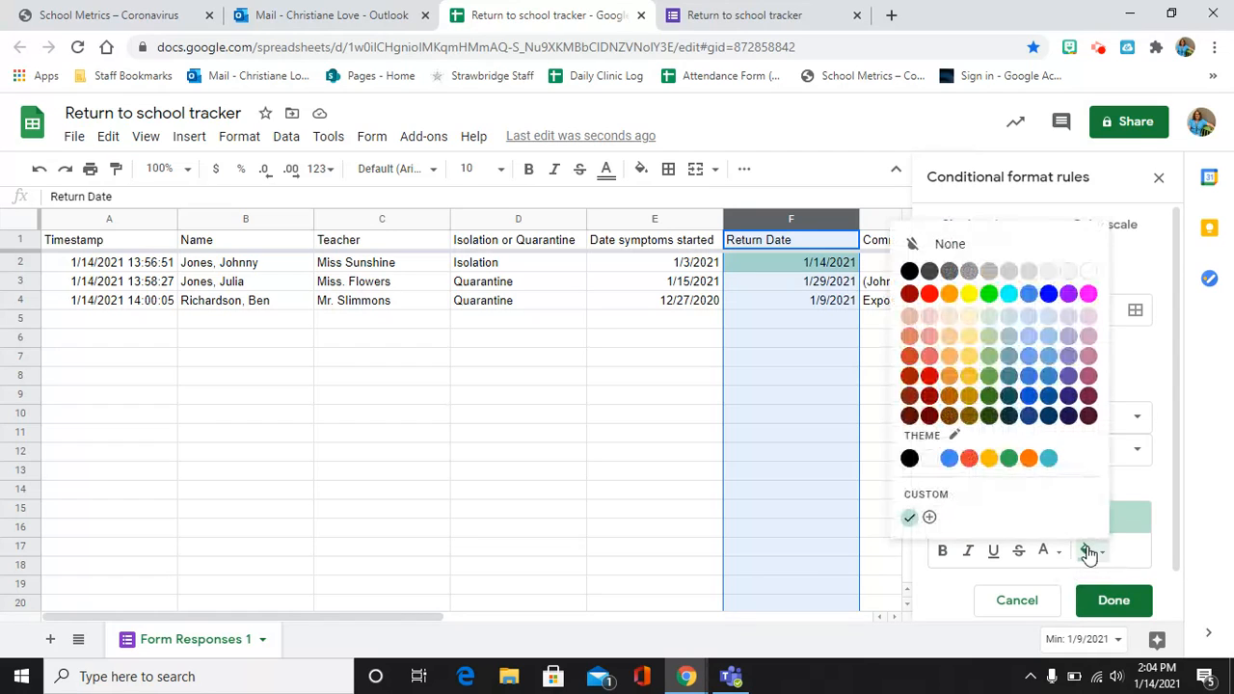
click(988, 294)
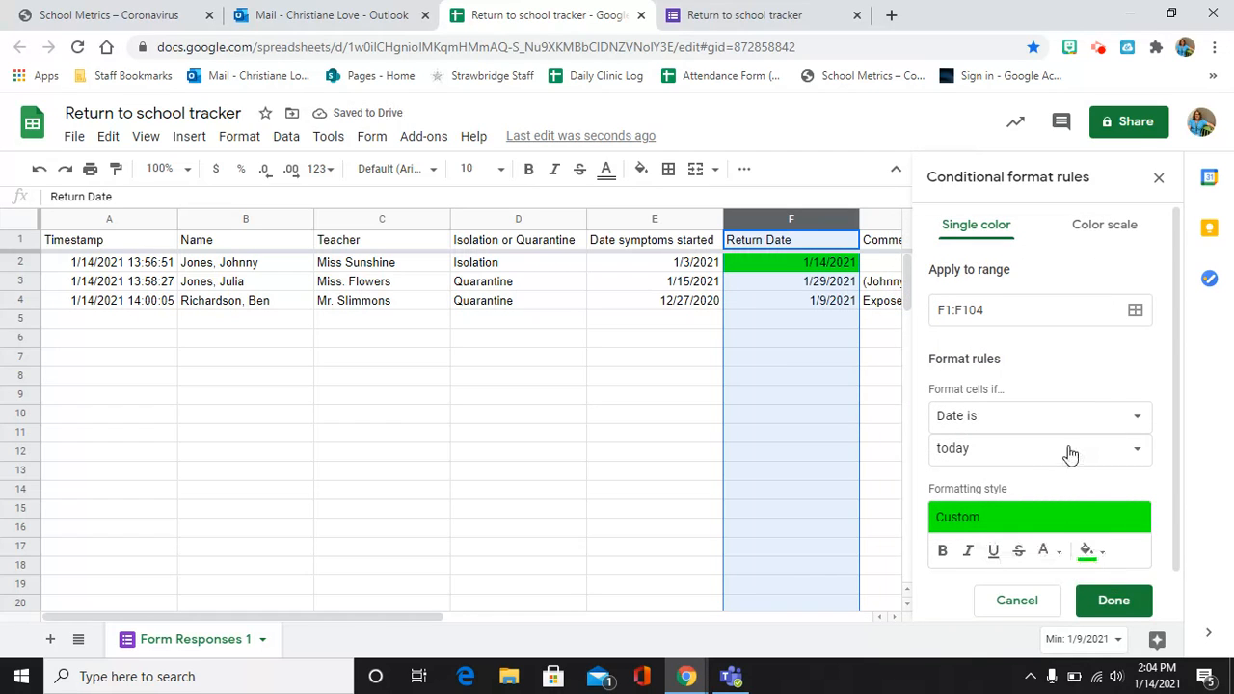
scroll(1067, 450, down, 1)
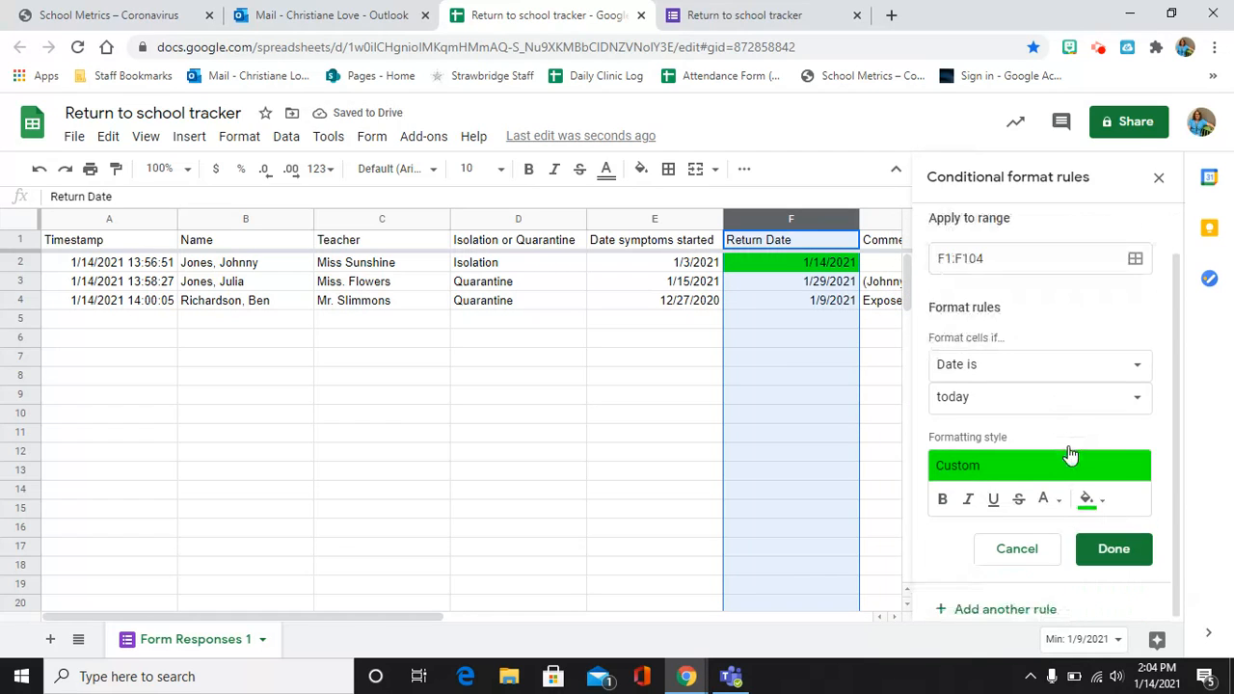
Add another Return Date rule matching dates before today, keeping the green fill.
click(985, 613)
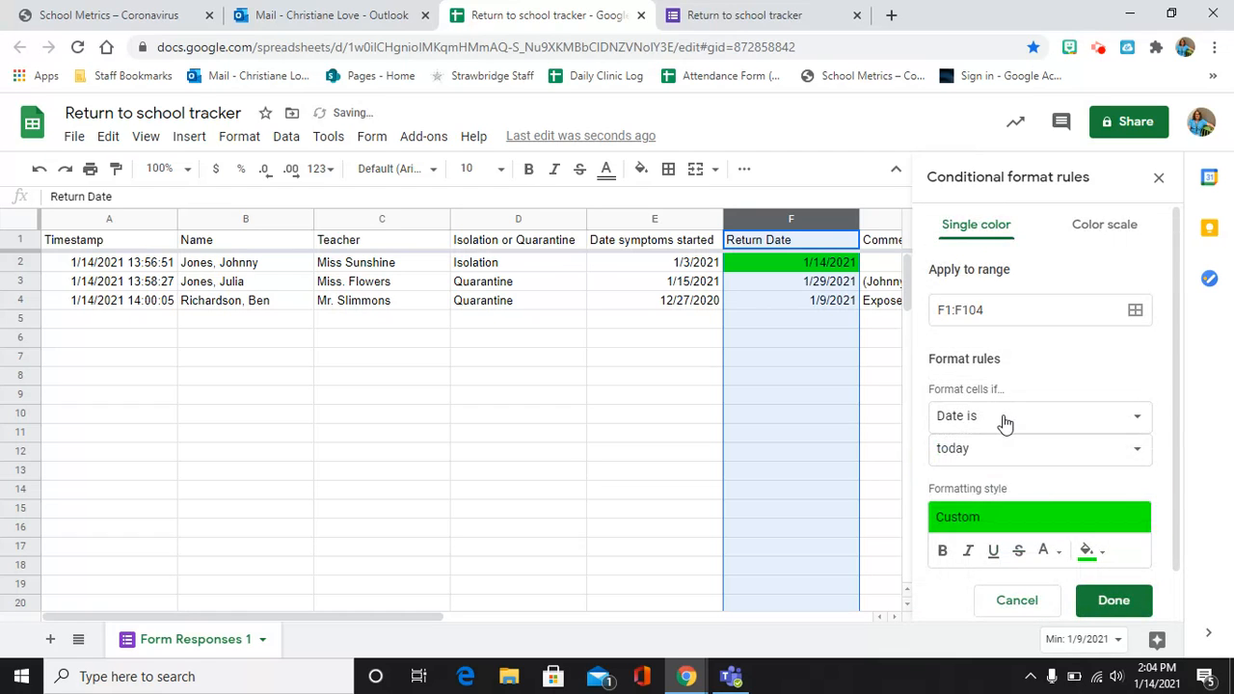
click(959, 453)
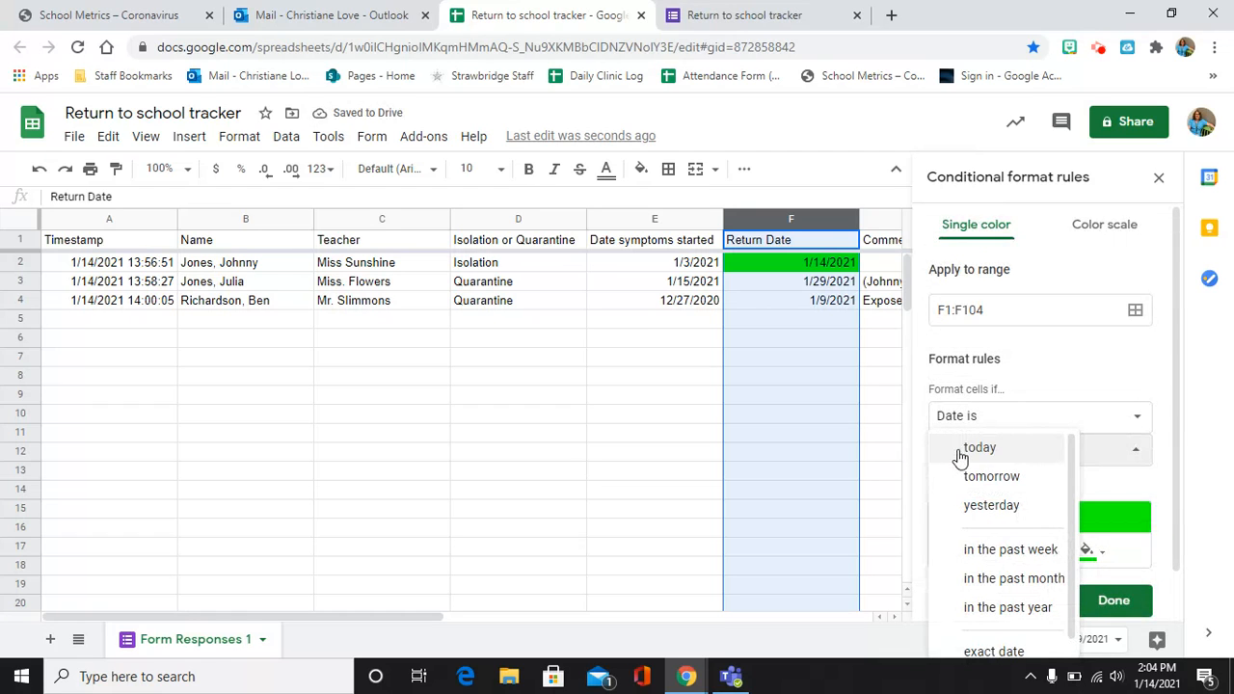
scroll(991, 536, down, 1)
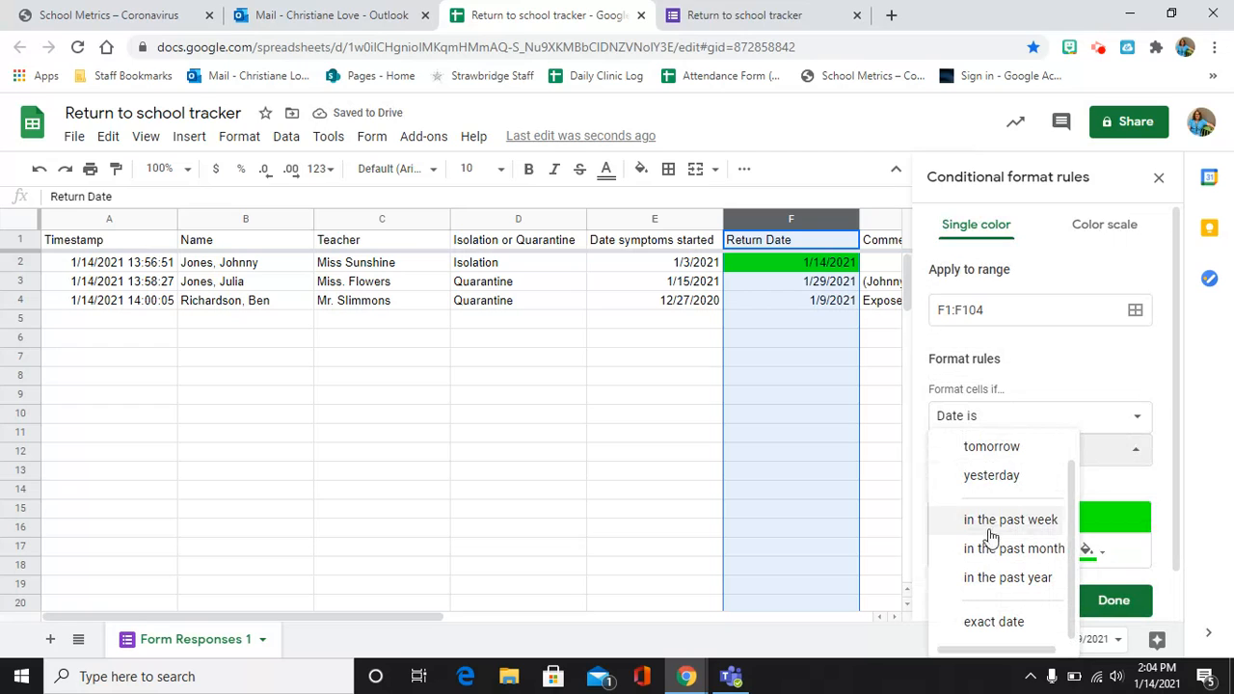
click(969, 421)
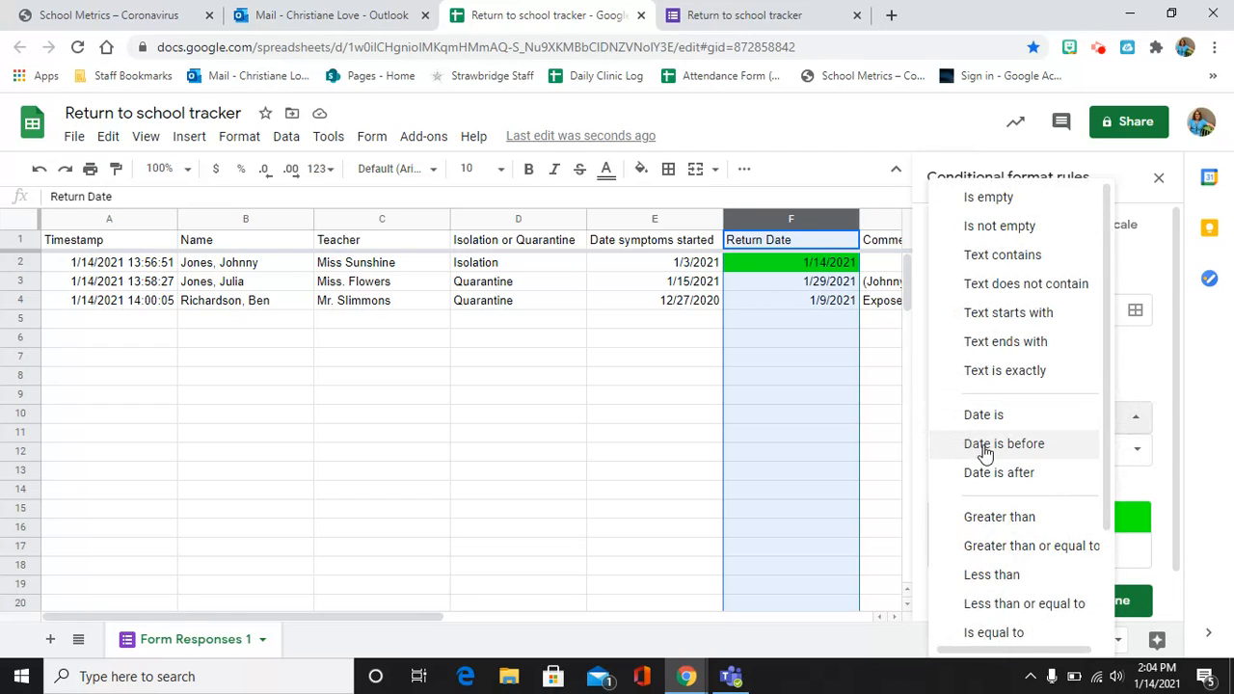
click(980, 446)
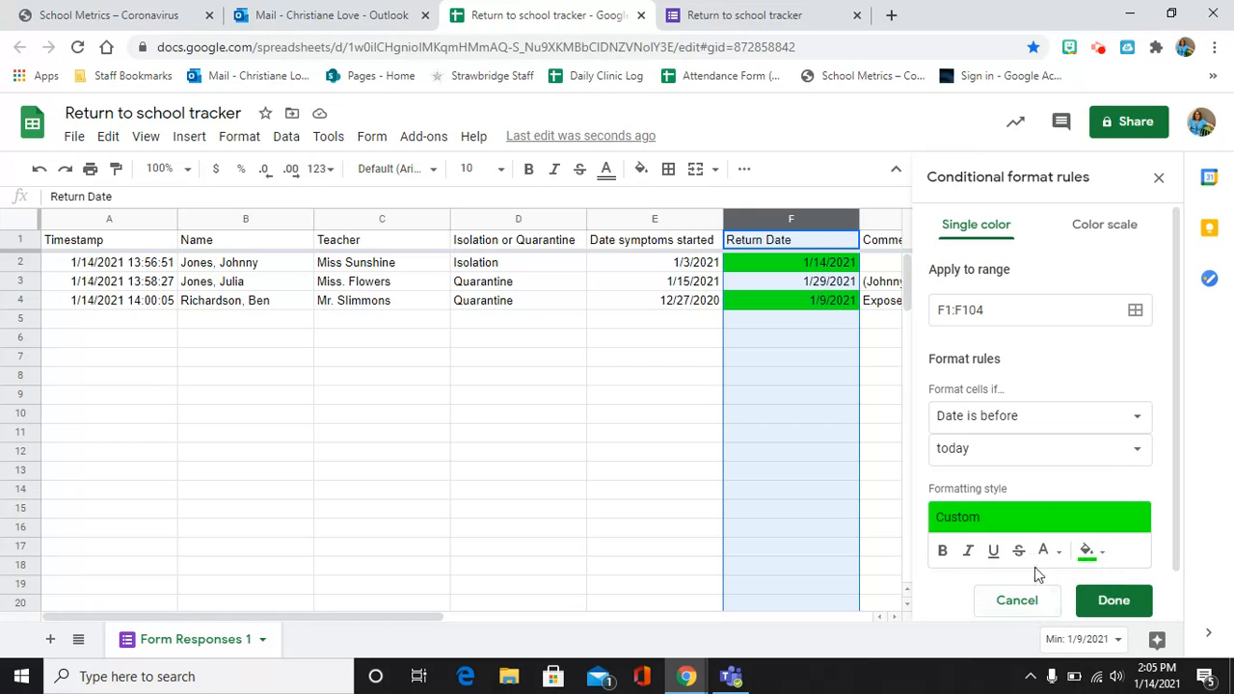
scroll(1035, 537, down, 1)
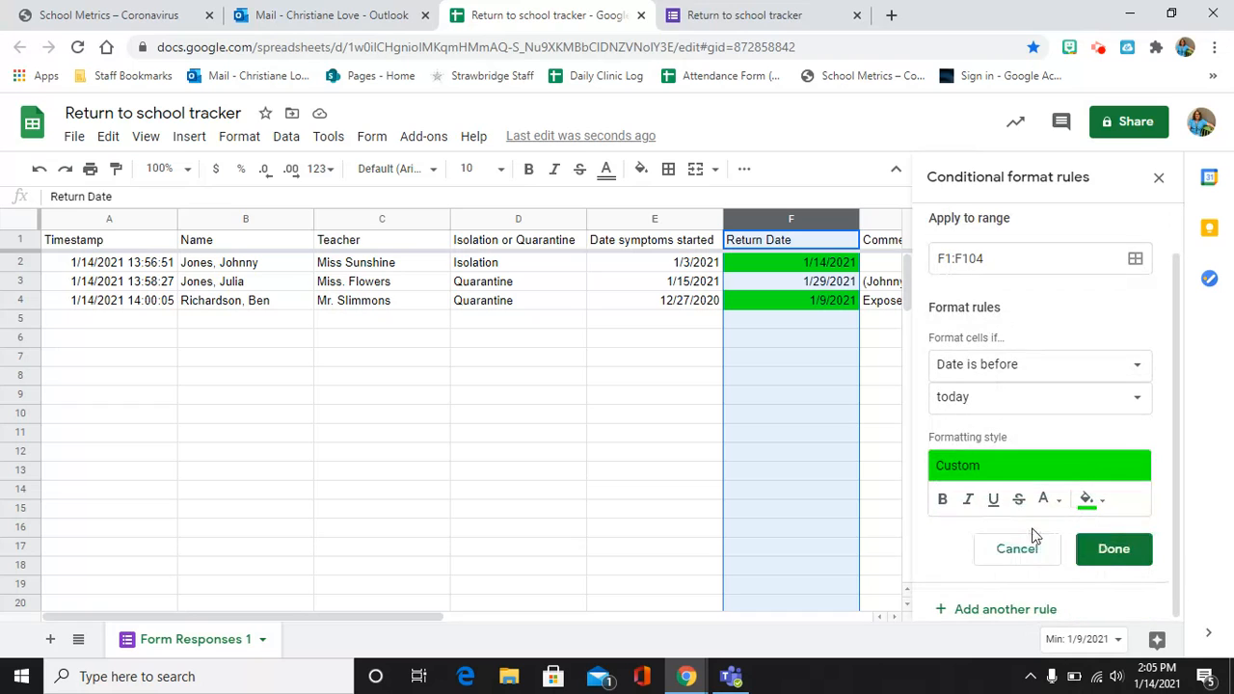
Add a 'Date is after today' rule with red fill, then close the rules panel.
click(980, 612)
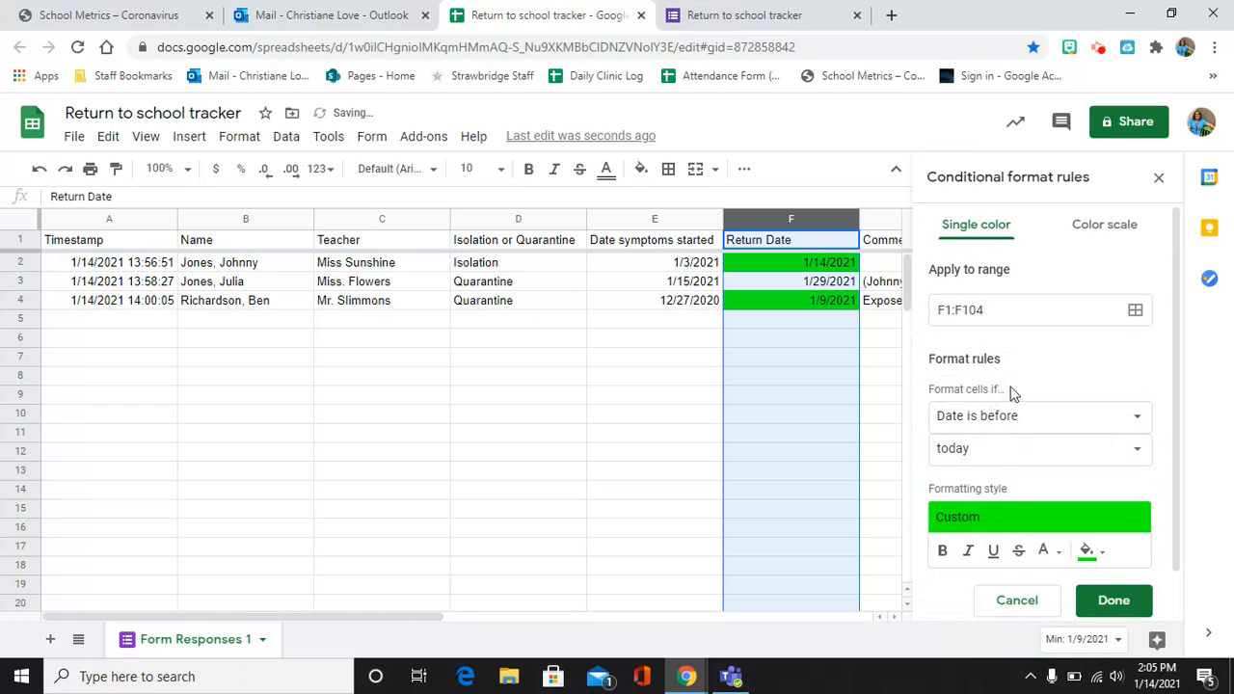
click(1013, 415)
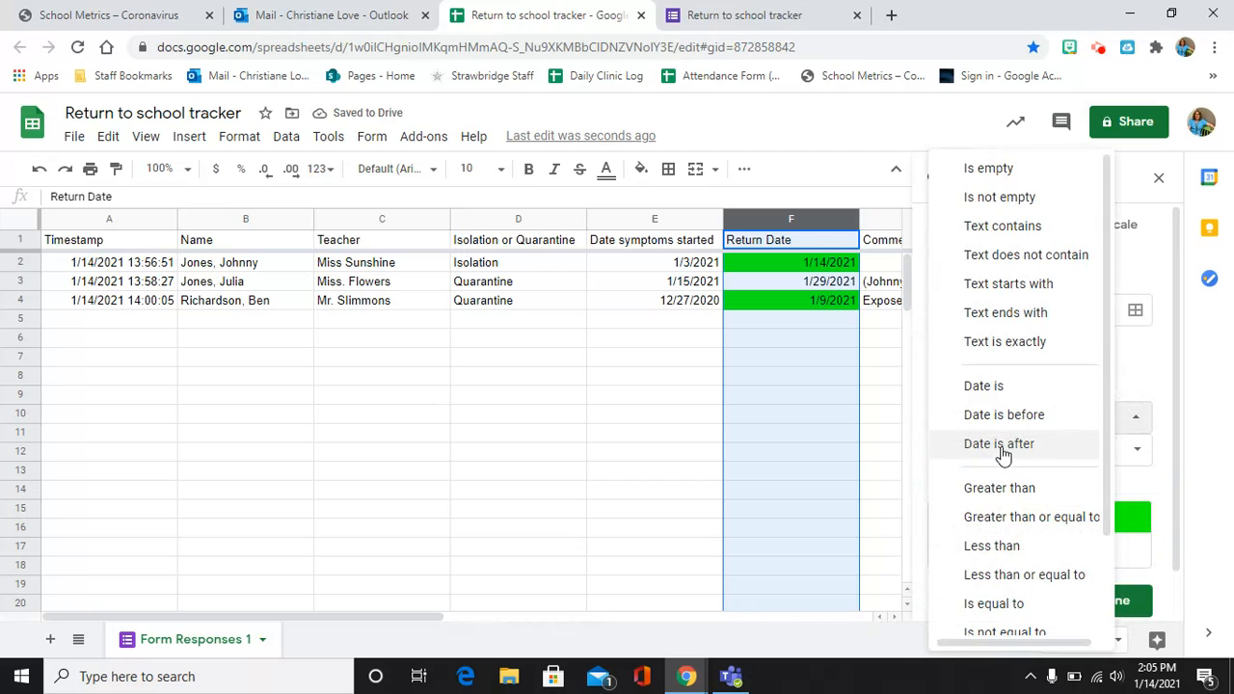
click(1003, 450)
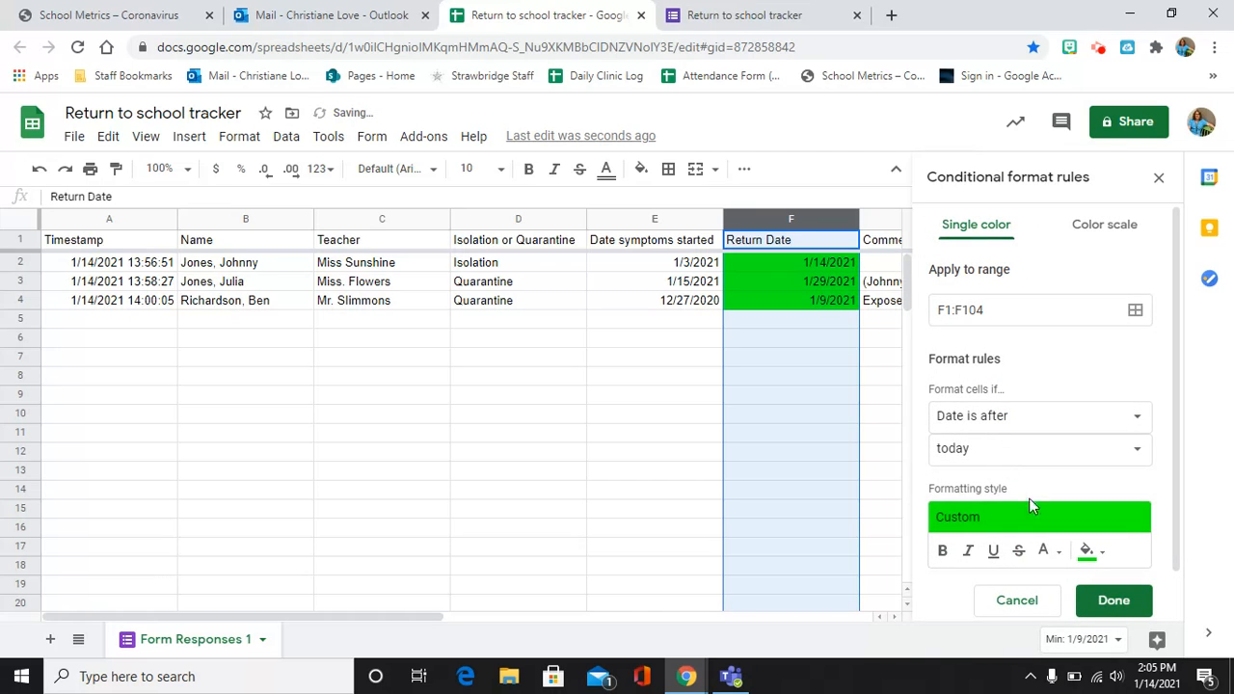
click(1093, 554)
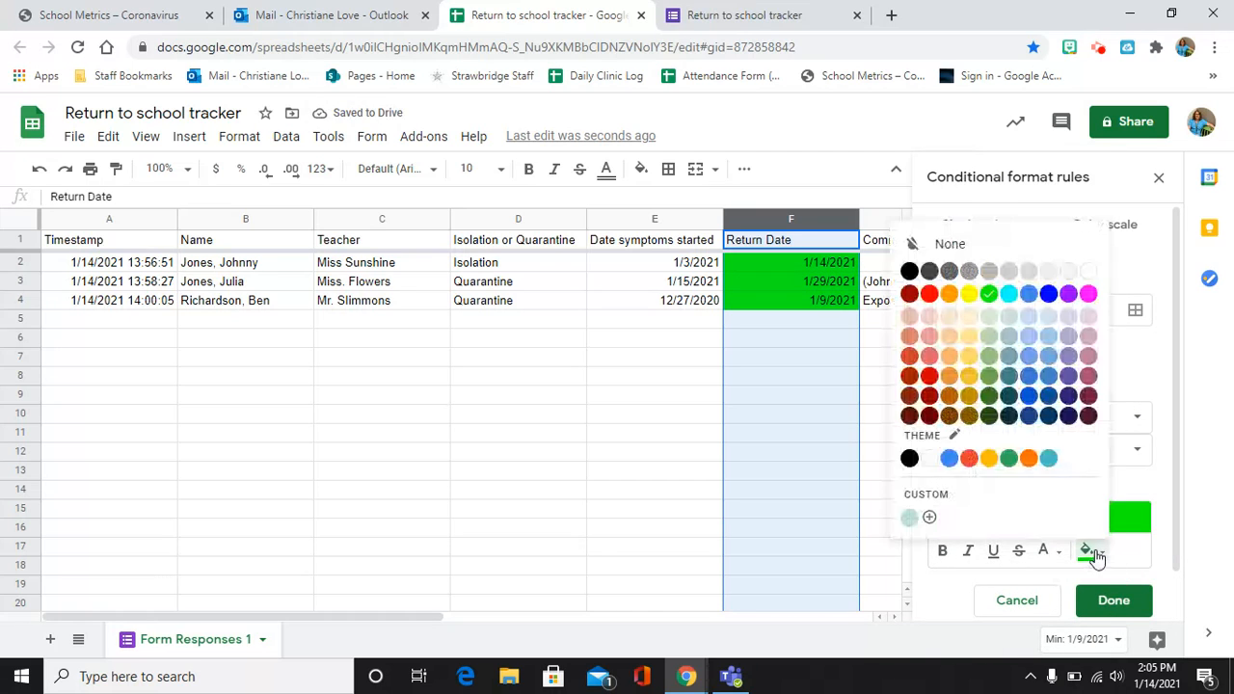
click(929, 295)
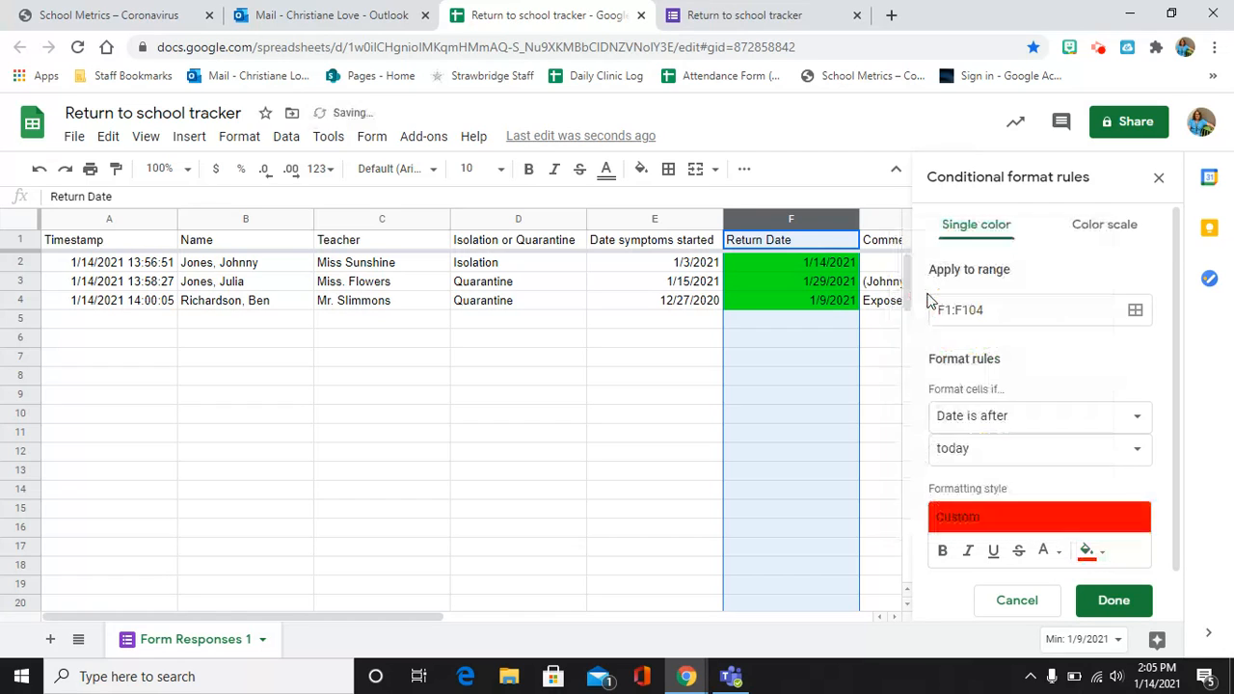
click(1116, 600)
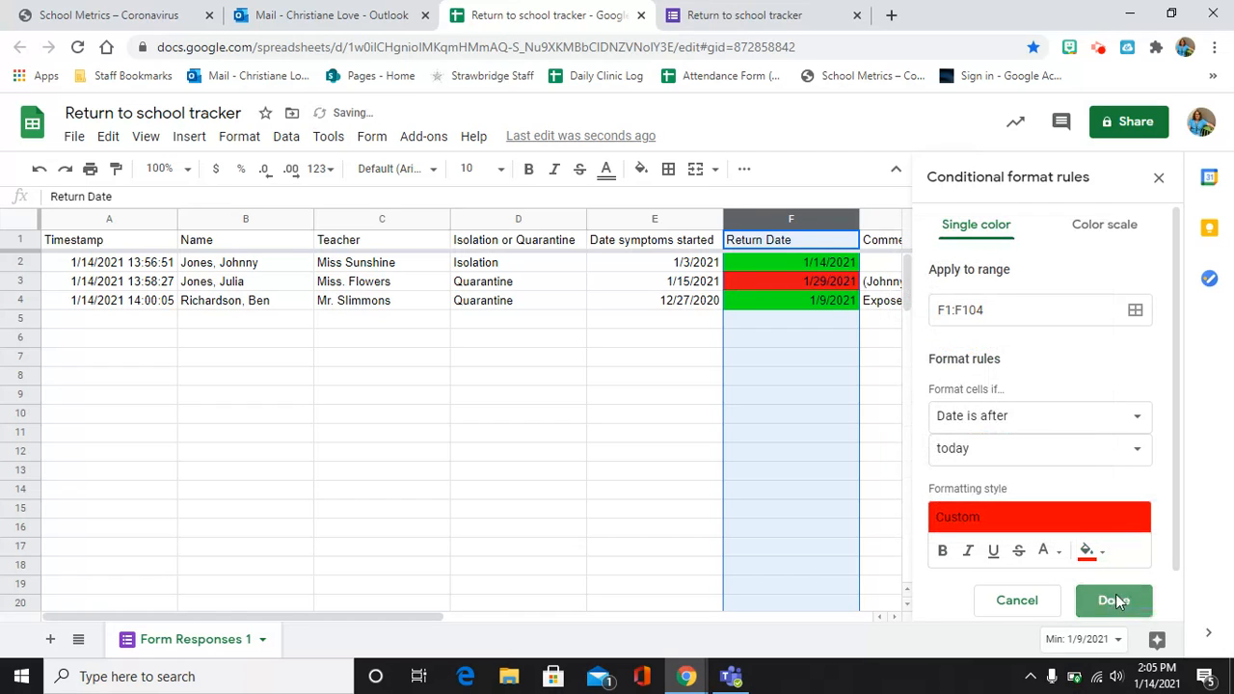
click(1159, 177)
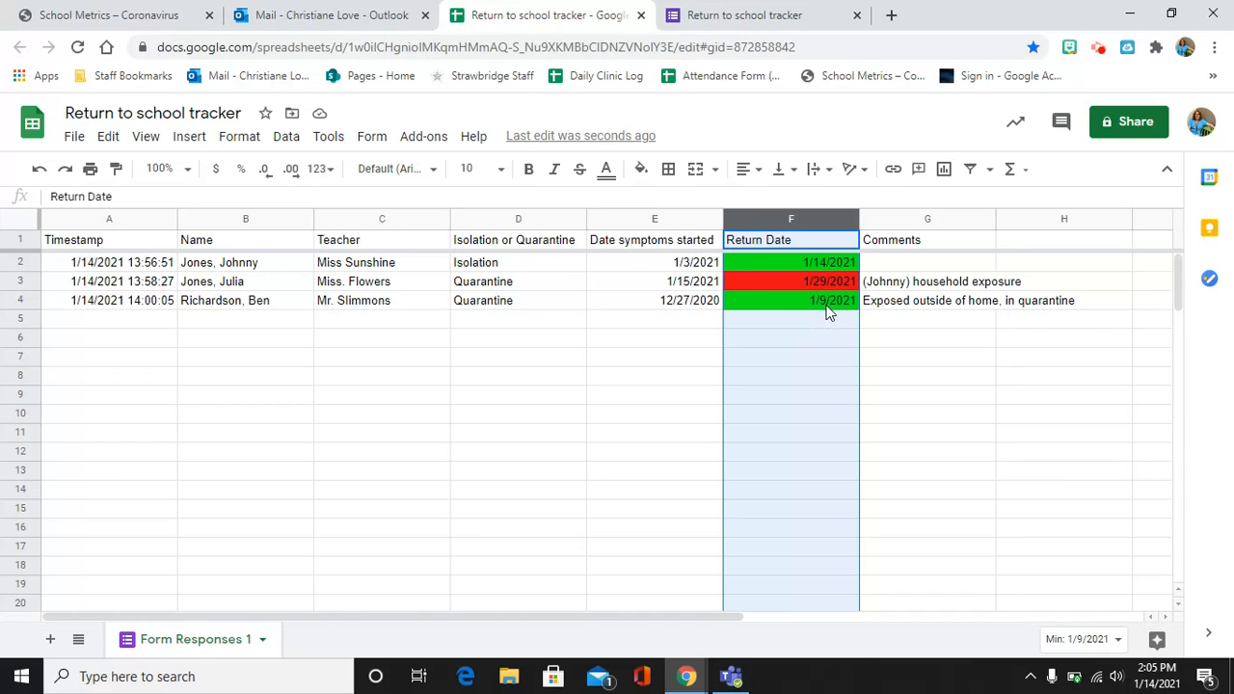
click(919, 346)
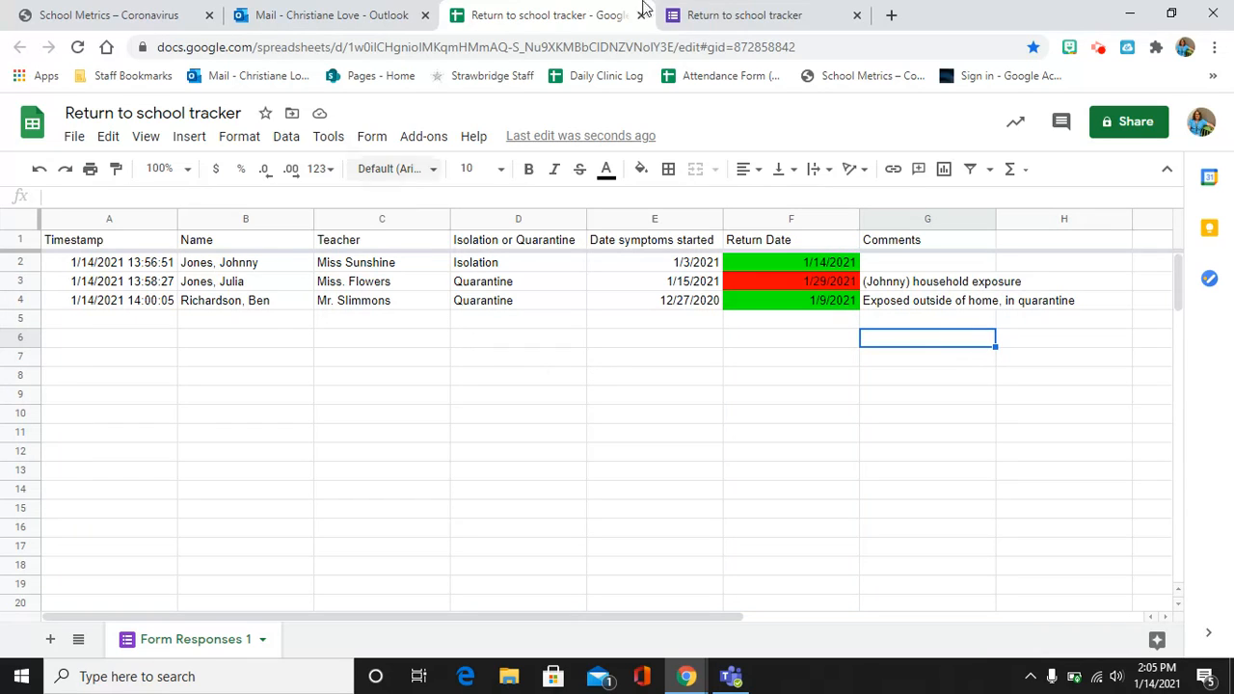
In the tracker form, enter the student's name and teacher's name, and mark Isolation.
click(730, 22)
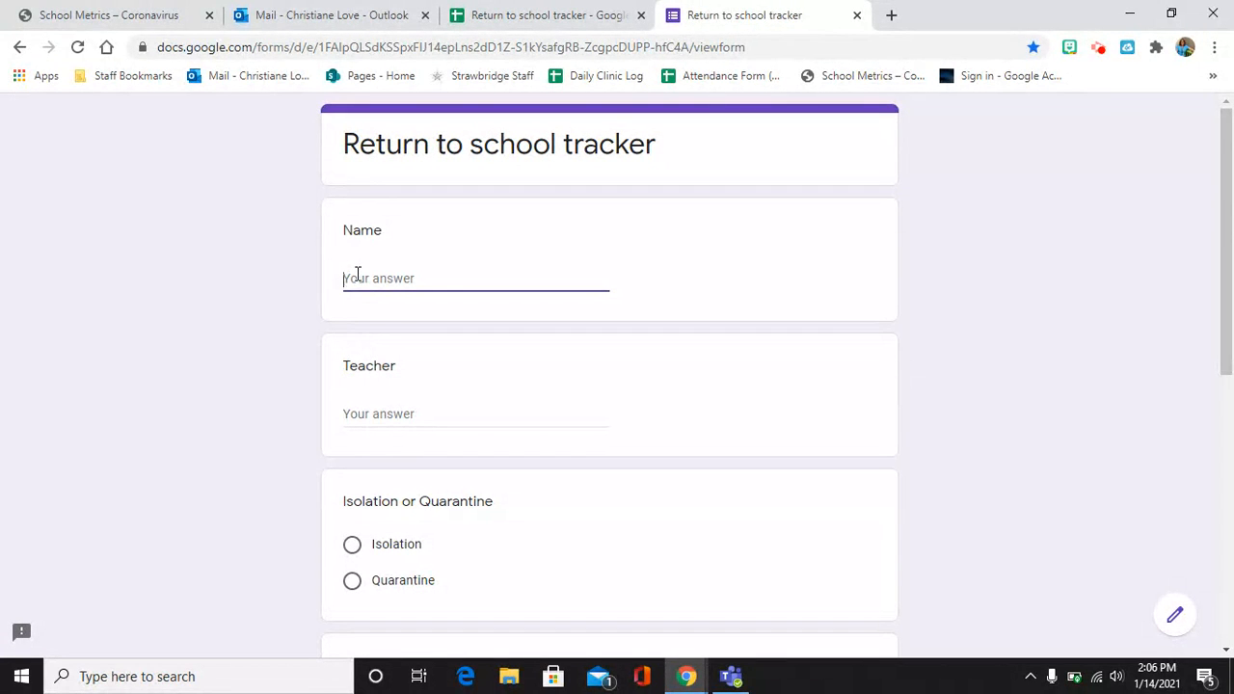
click(372, 415)
text(Ms)
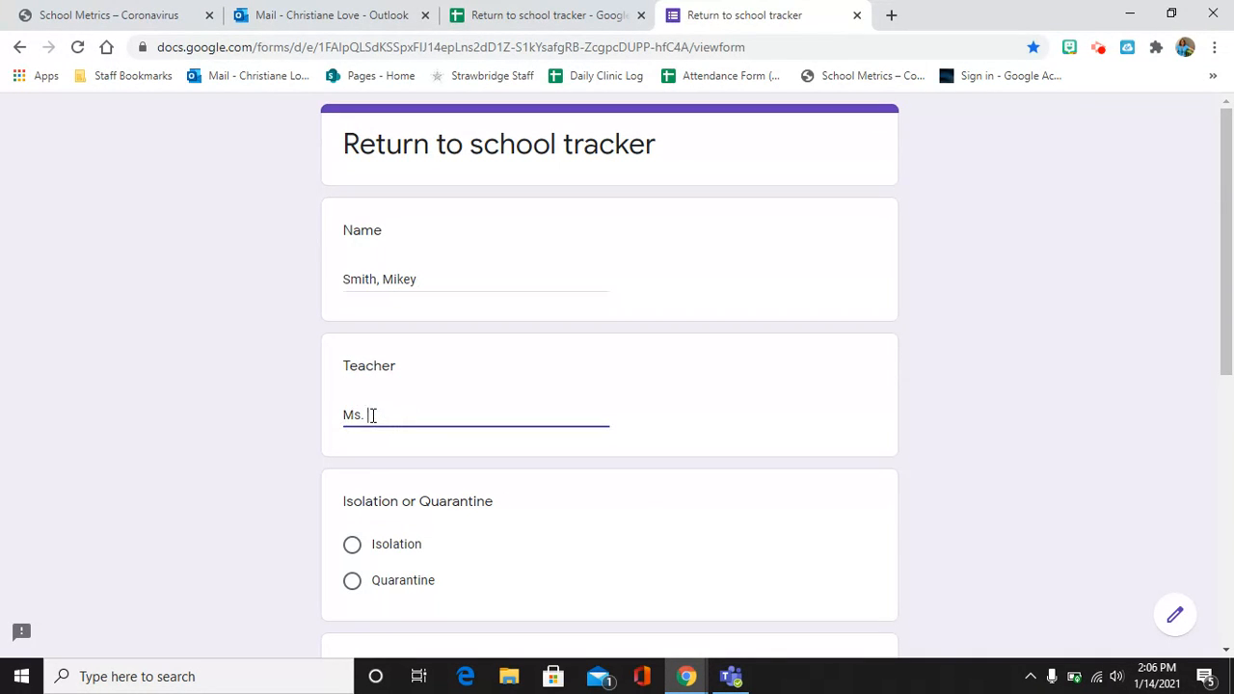
text(. Moore's)
scroll(474, 534, down, 2)
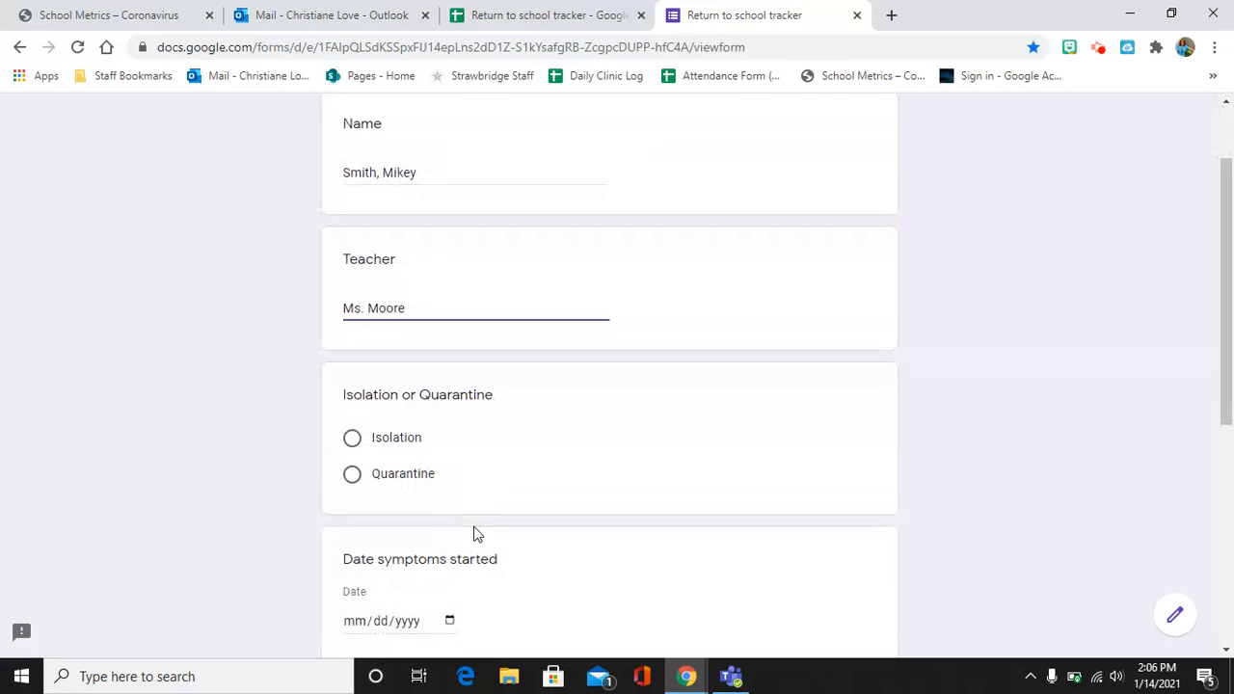
click(352, 439)
Set symptom start 1/6/2021 and return date 1/17/2021, submit, and view the new sheet row.
scroll(501, 505, down, 2)
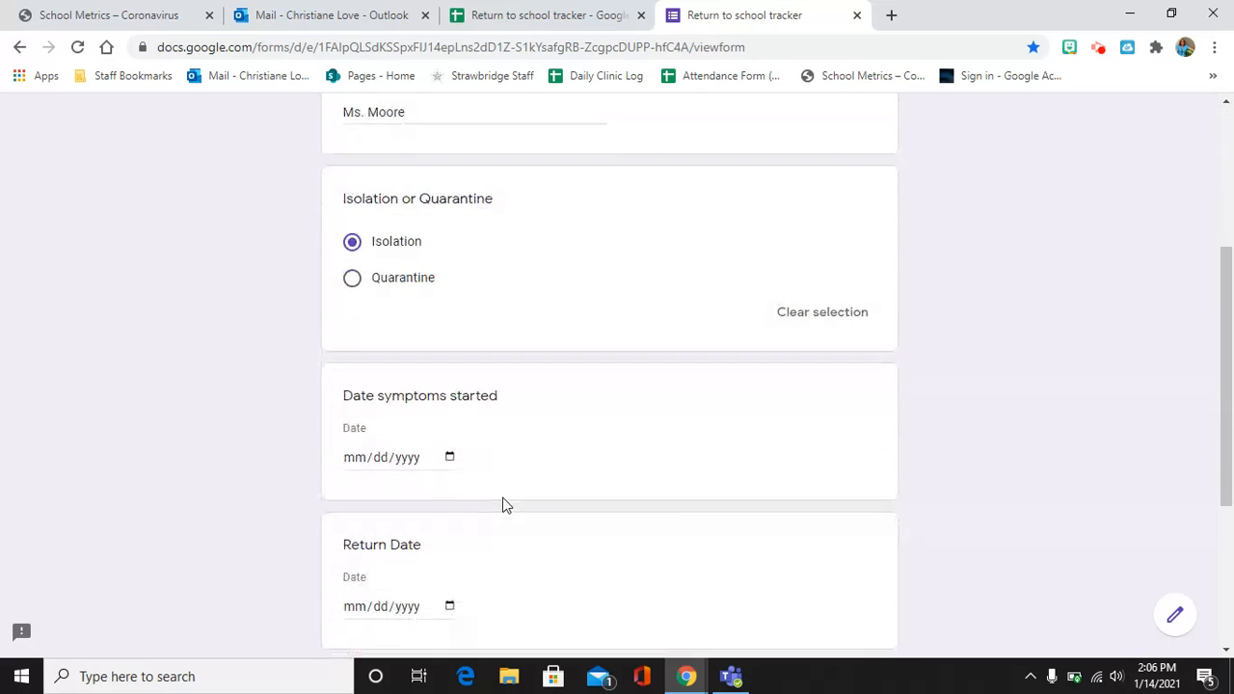
click(451, 459)
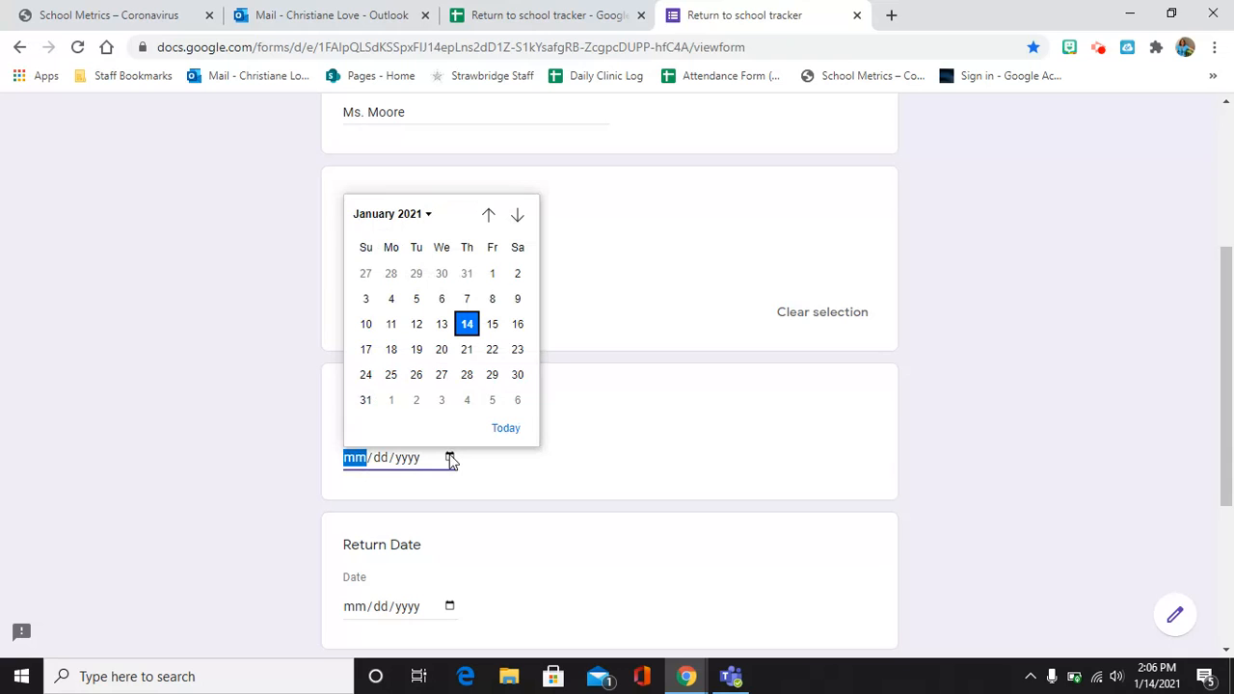
click(442, 299)
scroll(544, 434, down, 1)
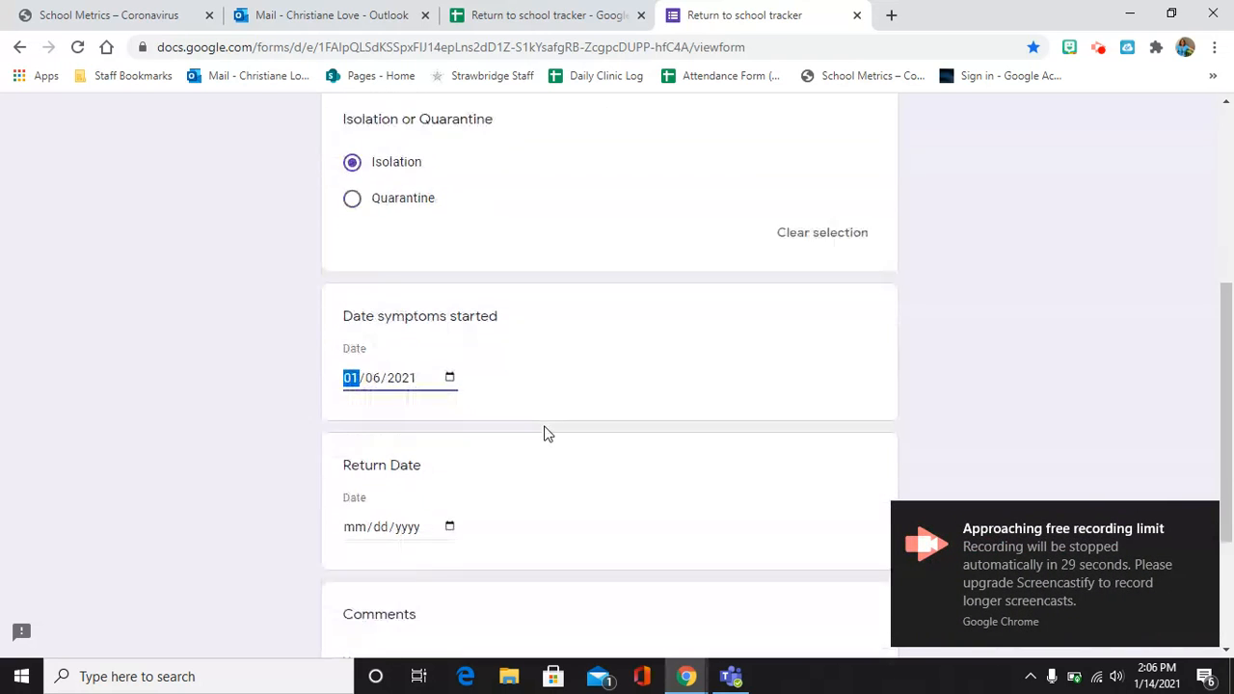
scroll(544, 434, down, 1)
click(449, 413)
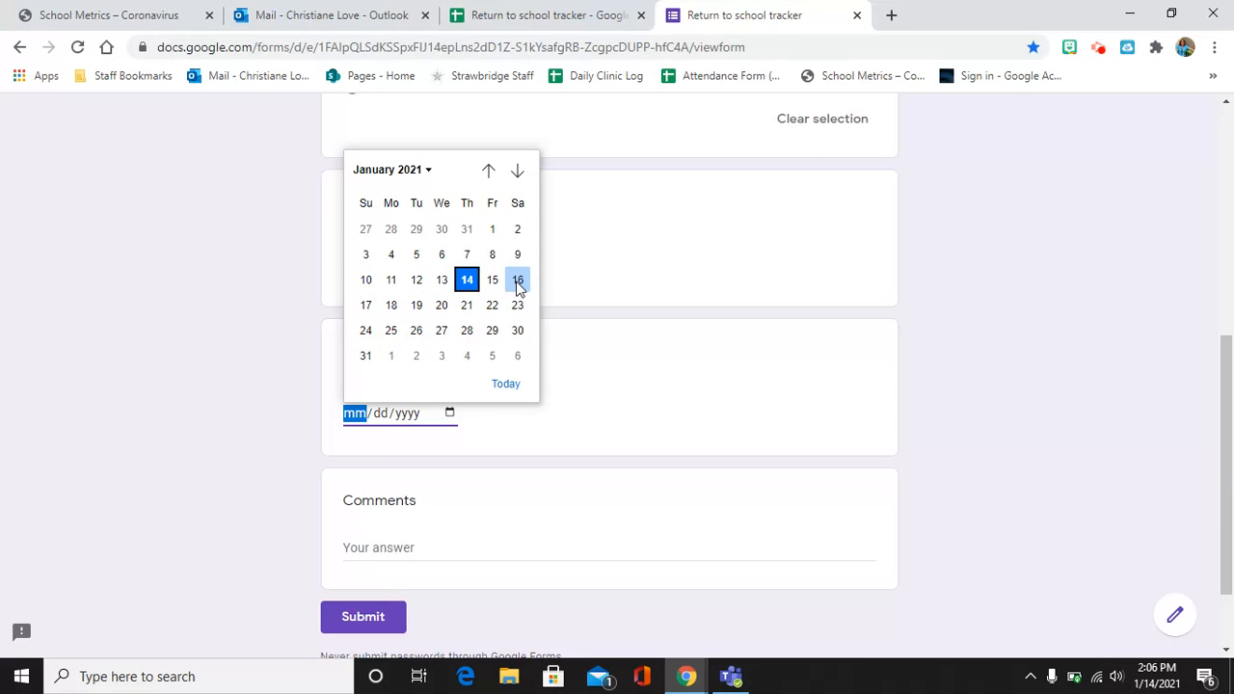
click(366, 306)
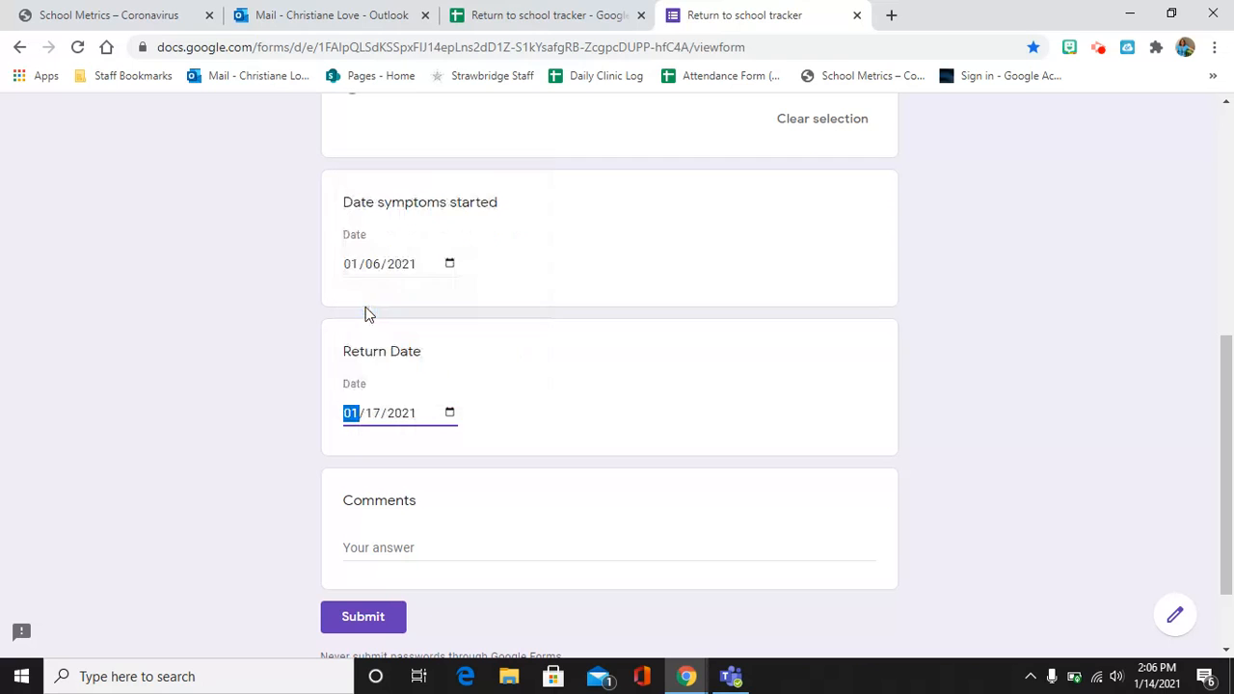
click(382, 618)
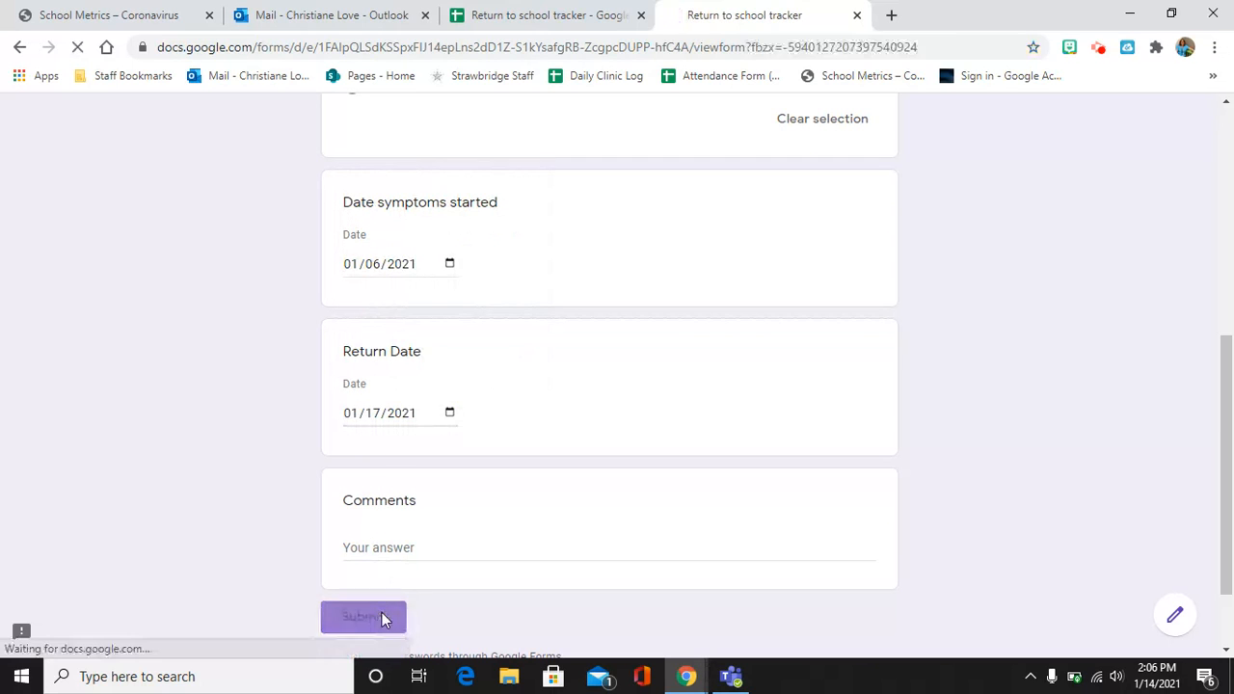
click(523, 17)
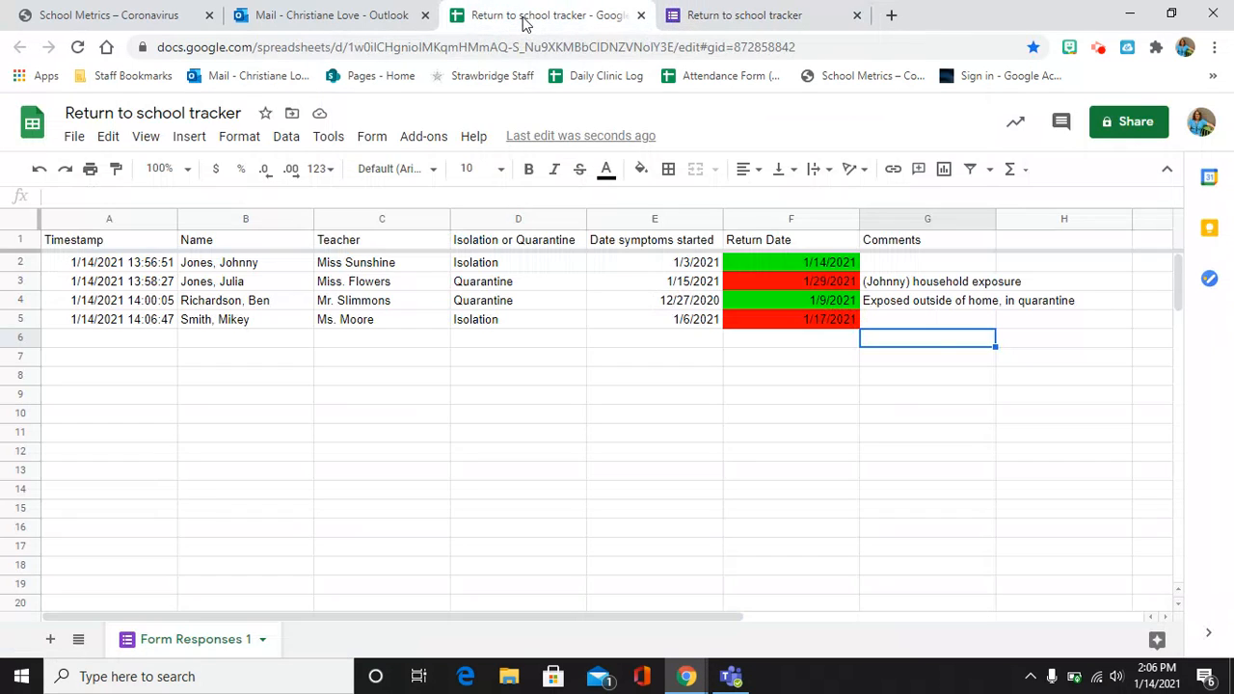